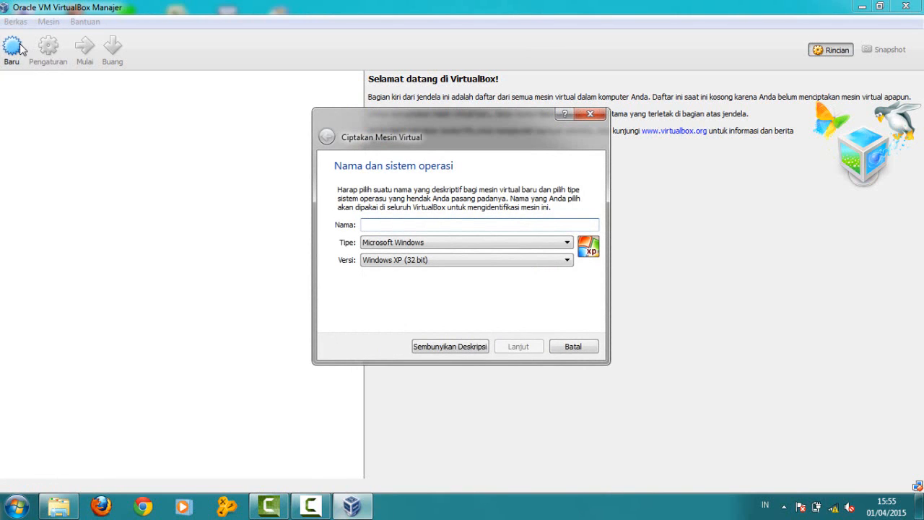
# Step: Create the 'ubuntu' Ubuntu (32 bit) VM with 512 MB memory and a new 8 GB VDI disk
pyautogui.write('ubuntu')
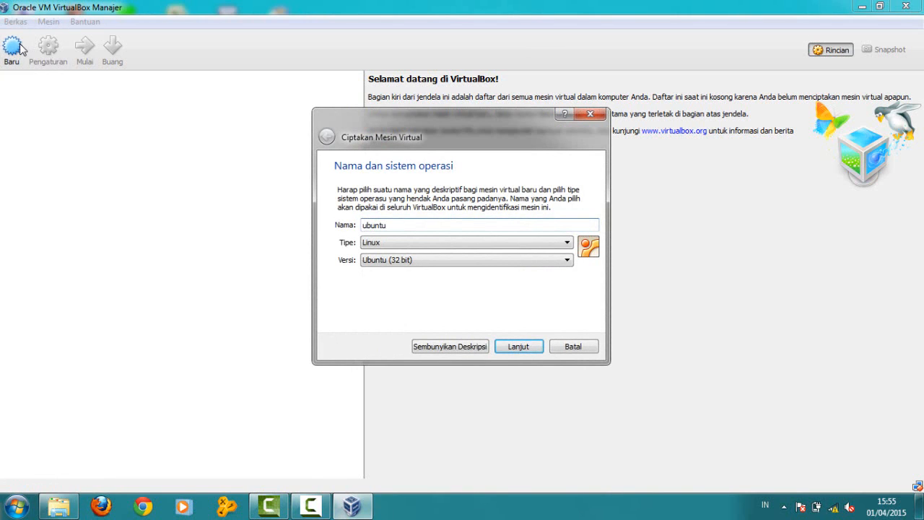
pyautogui.click(524, 349)
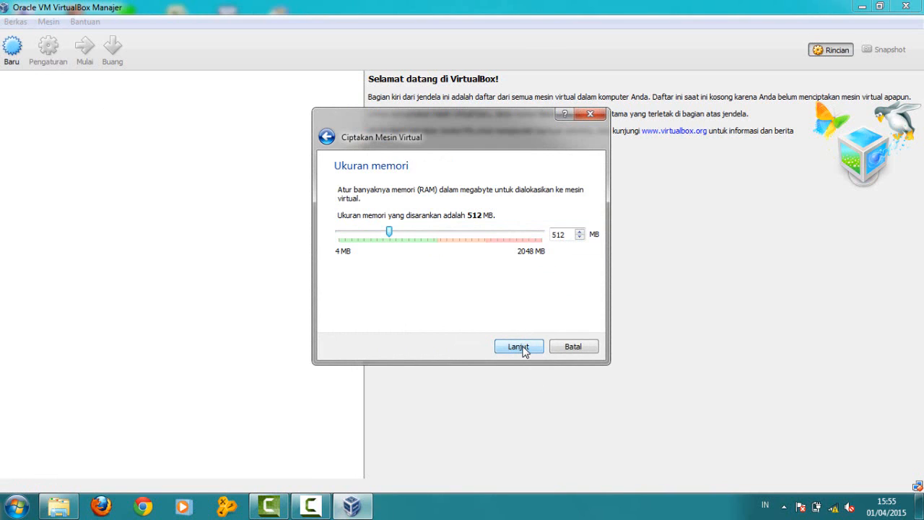
pyautogui.click(524, 349)
pyautogui.click(523, 349)
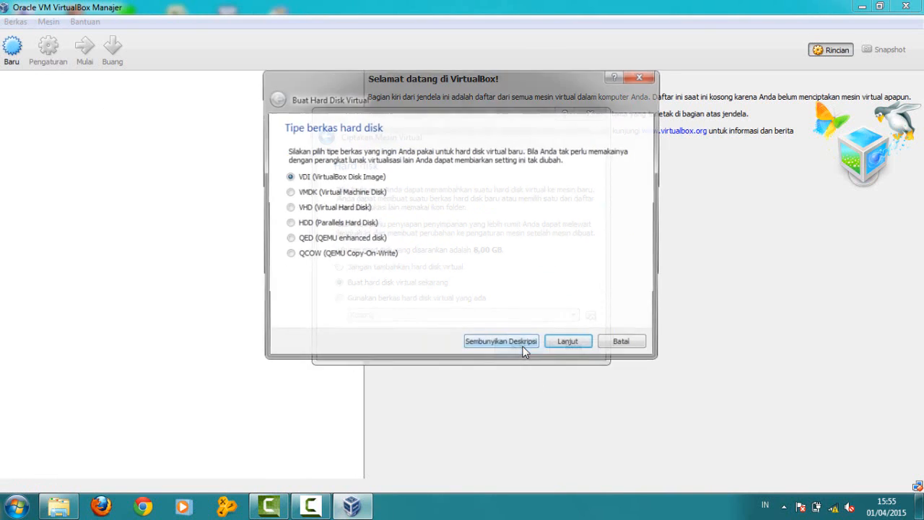
pyautogui.click(561, 347)
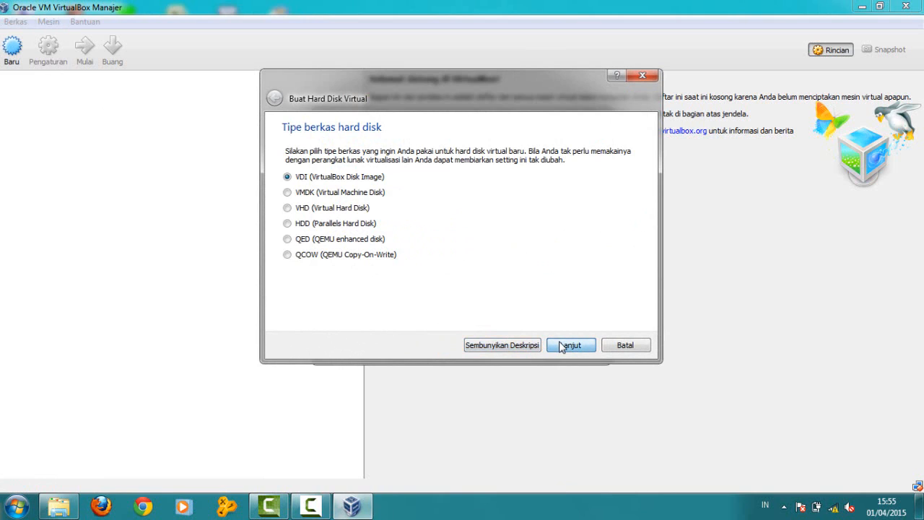
pyautogui.click(562, 346)
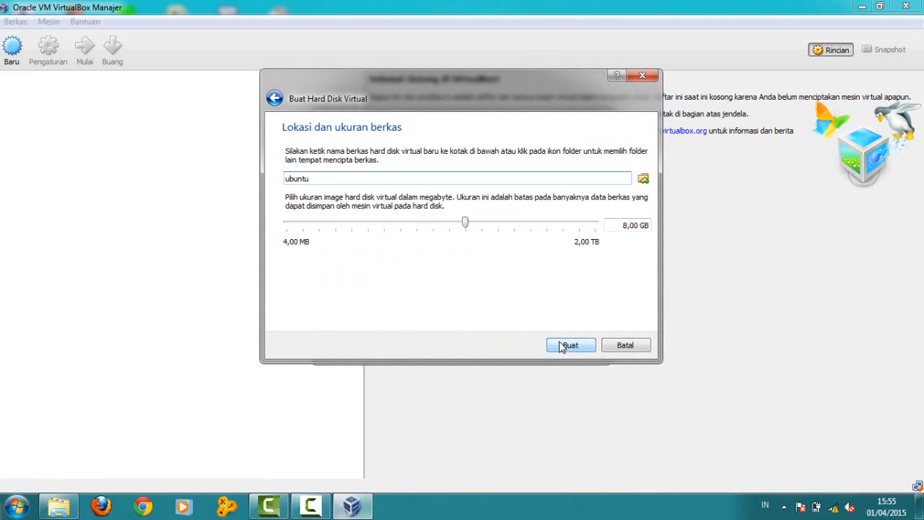
pyautogui.click(562, 346)
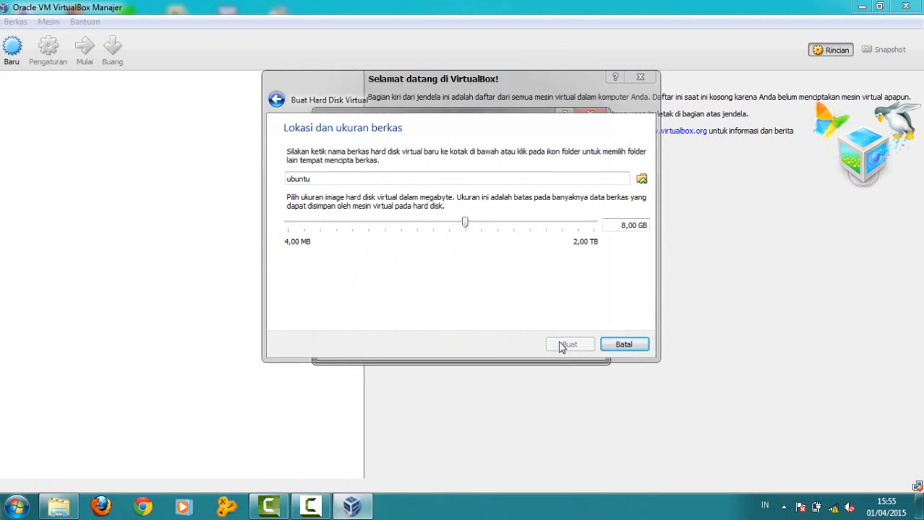
pyautogui.click(532, 348)
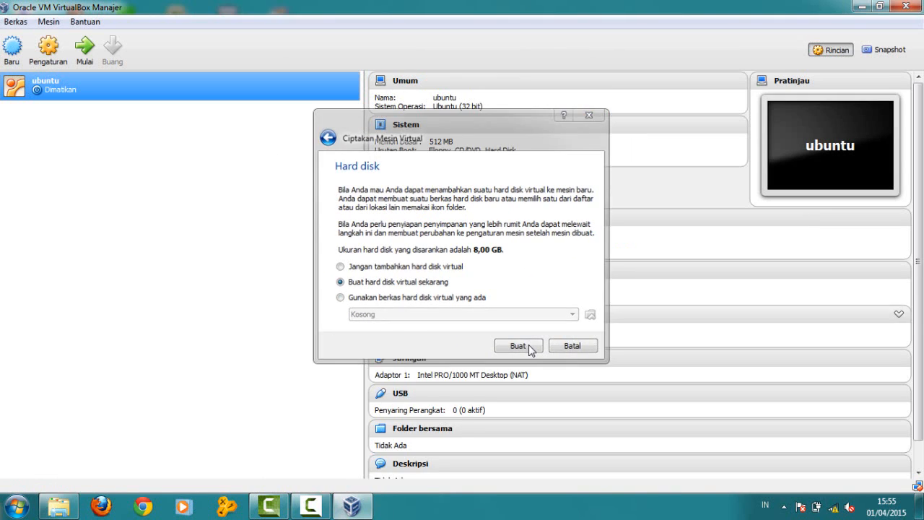
# Step: Start the ubuntu VM with ubuntu-14.04.1-desktop-i386.iso as its startup disk
pyautogui.click(84, 49)
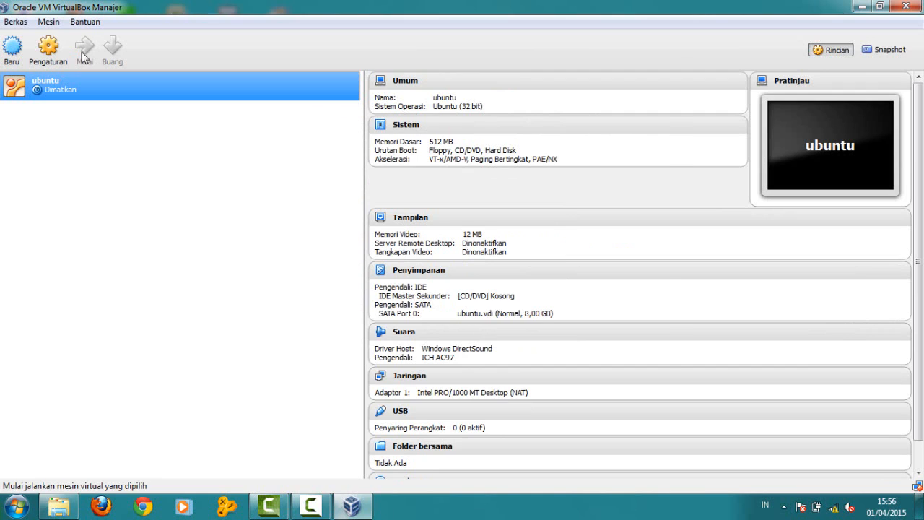
pyautogui.click(83, 56)
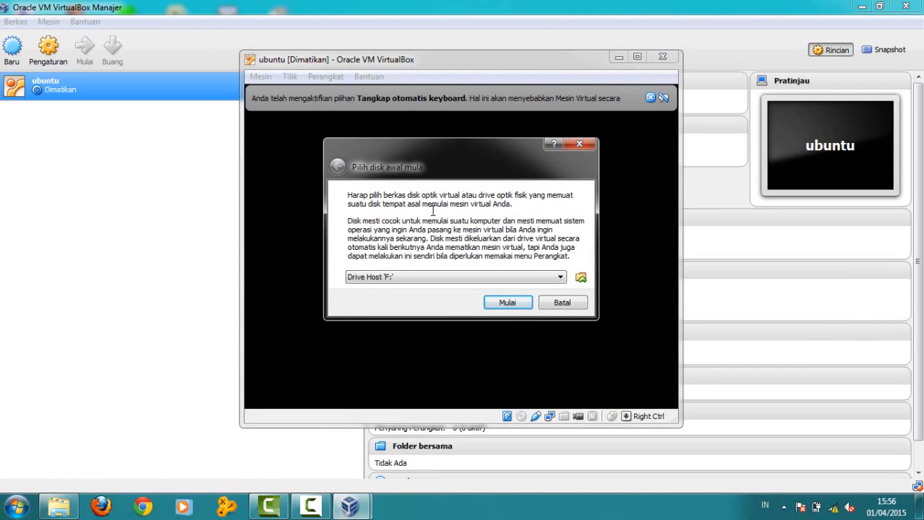
pyautogui.click(582, 278)
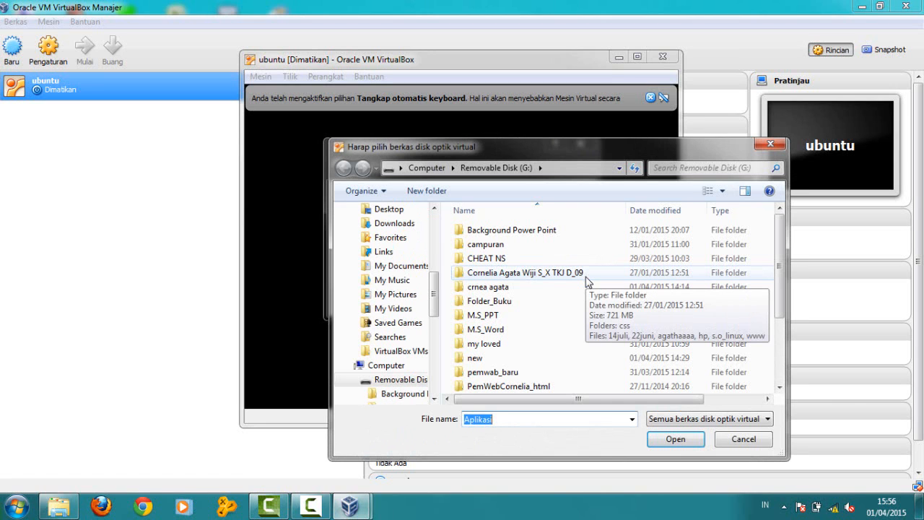
pyautogui.click(780, 390)
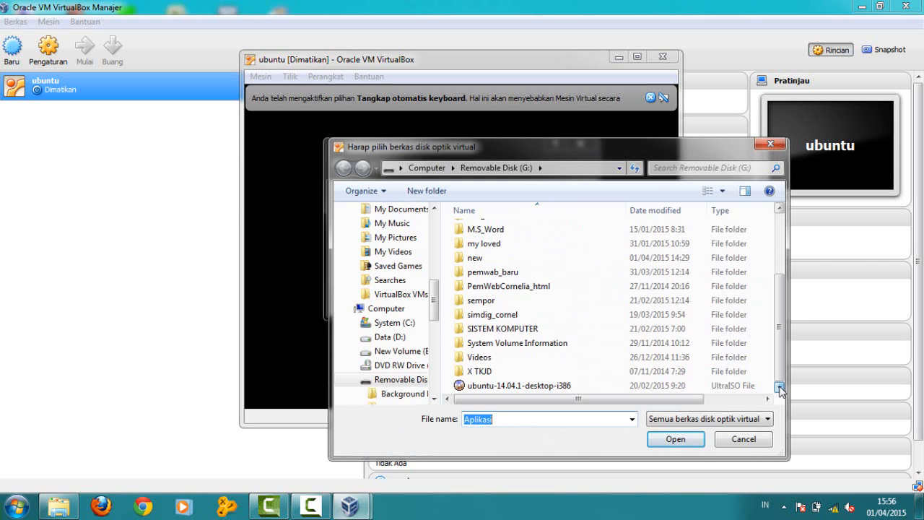
pyautogui.click(711, 387)
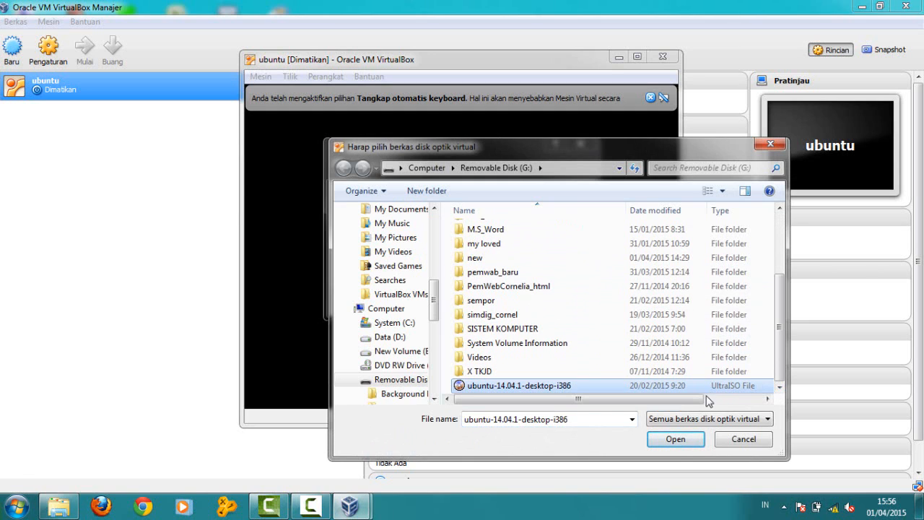
pyautogui.click(675, 441)
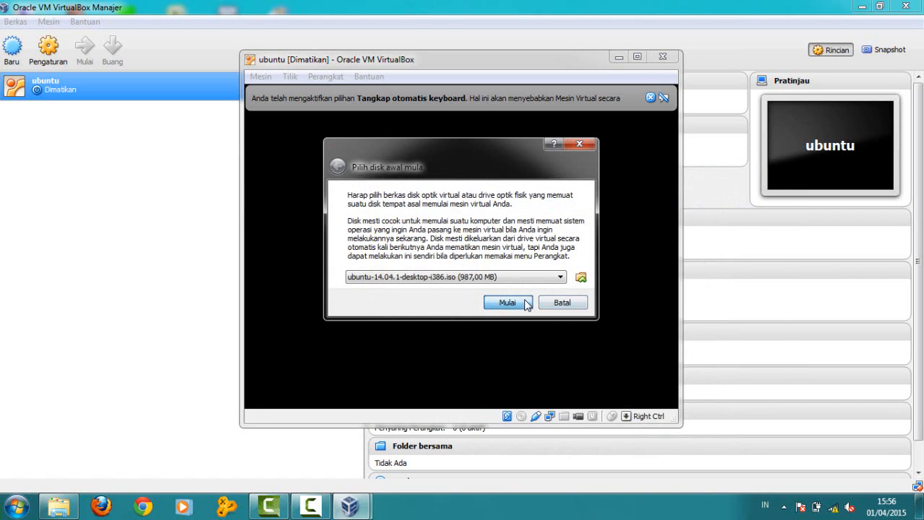
pyautogui.click(509, 302)
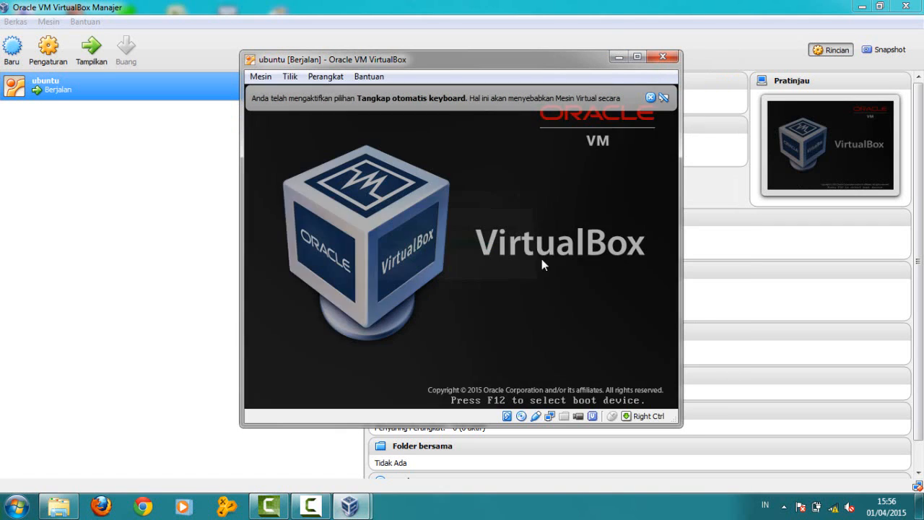
# Step: Dismiss the keyboard capture and mouse integration notices while the VM boots
pyautogui.click(650, 98)
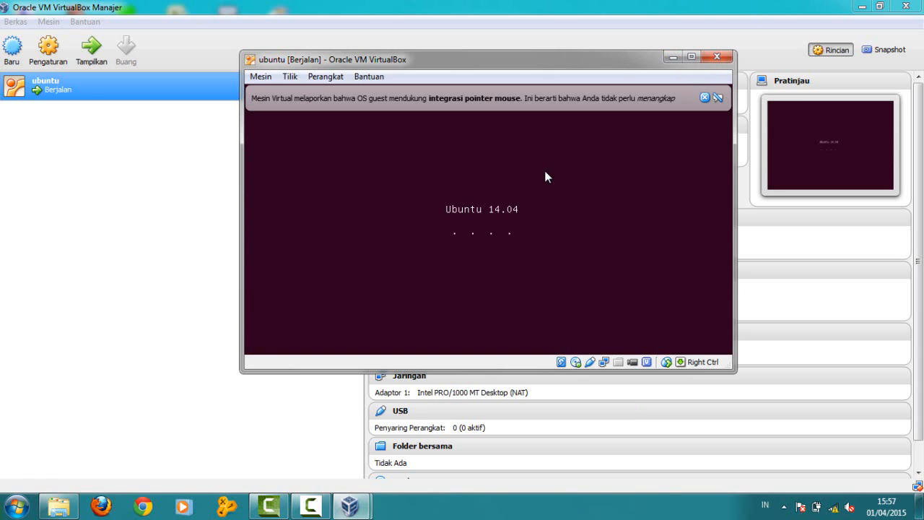
pyautogui.click(704, 97)
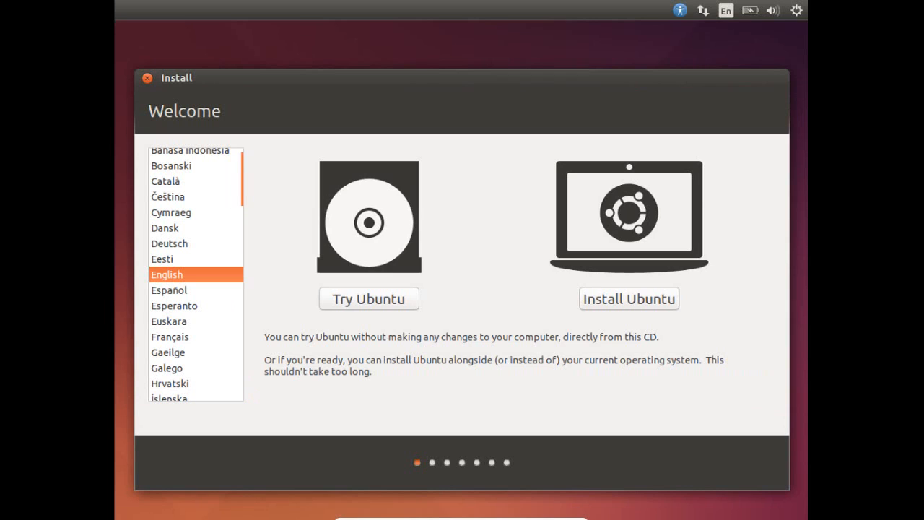
# Step: Choose Install Ubuntu with third-party software and the 'Something else' partitioning option
pyautogui.click(628, 298)
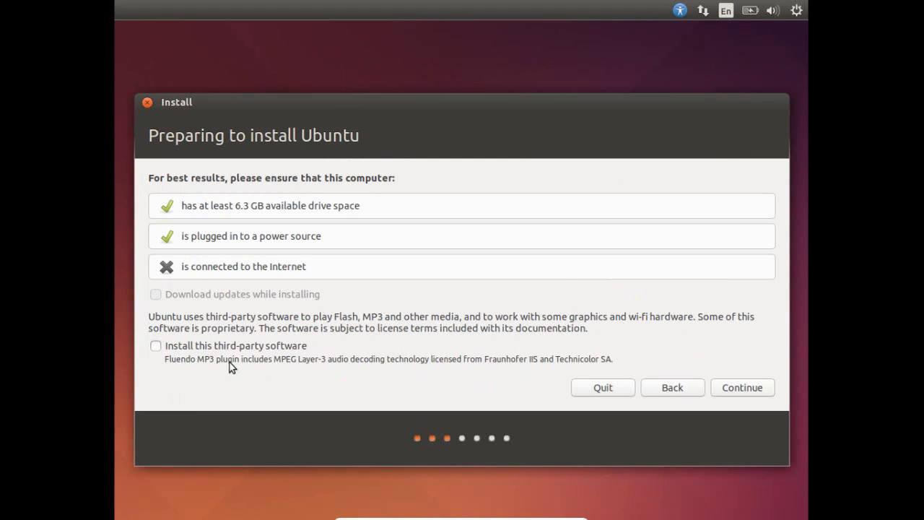
pyautogui.click(155, 346)
pyautogui.click(732, 384)
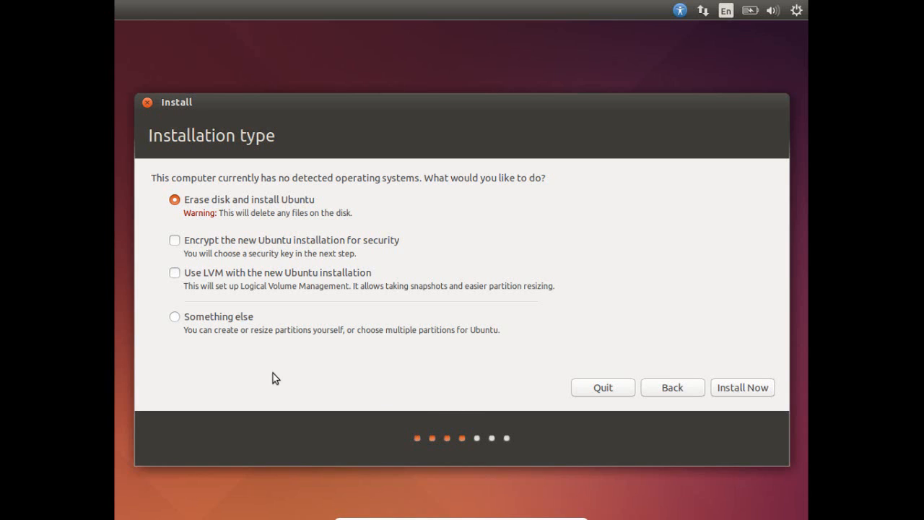
pyautogui.click(185, 314)
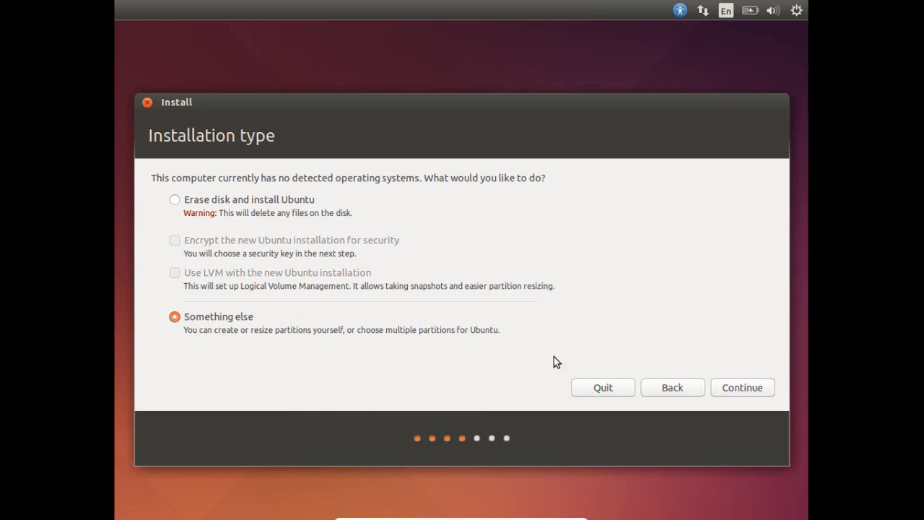
pyautogui.click(736, 389)
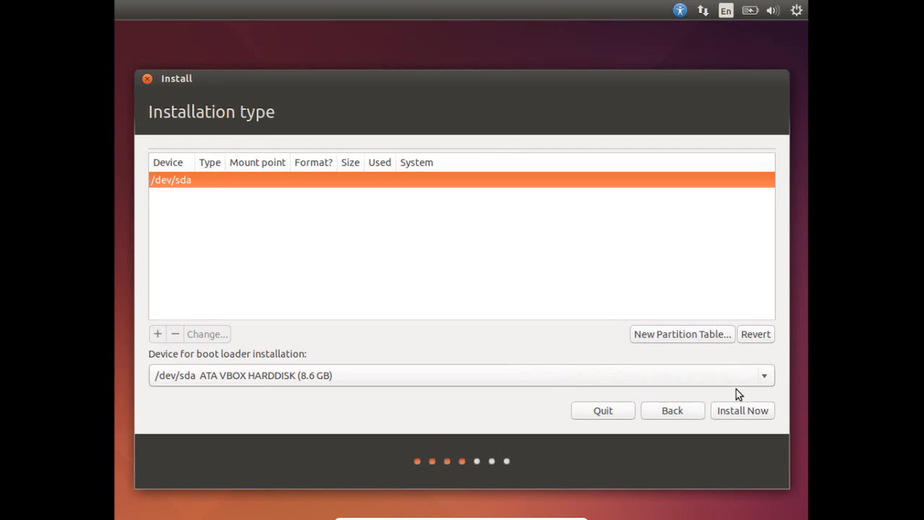
# Step: Create an empty partition table on /dev/sda and start a partition in its free space
pyautogui.click(655, 334)
pyautogui.click(646, 334)
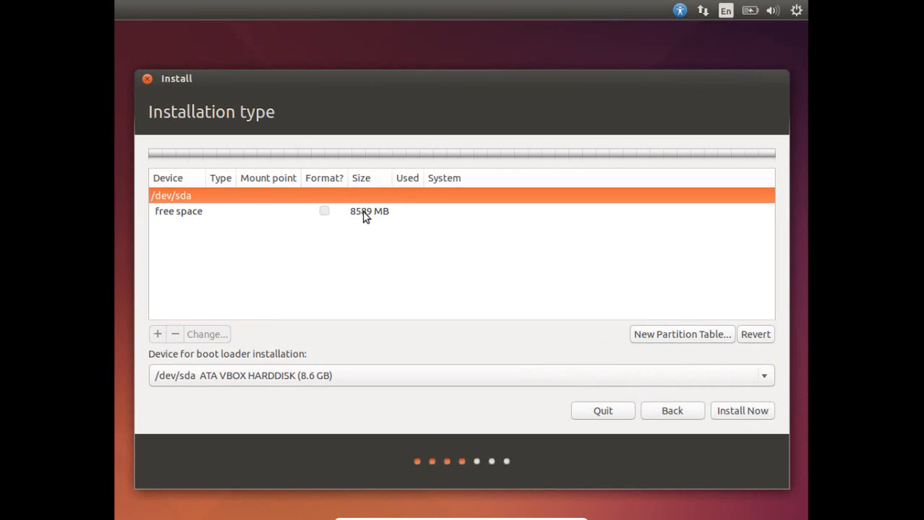
pyautogui.click(365, 213)
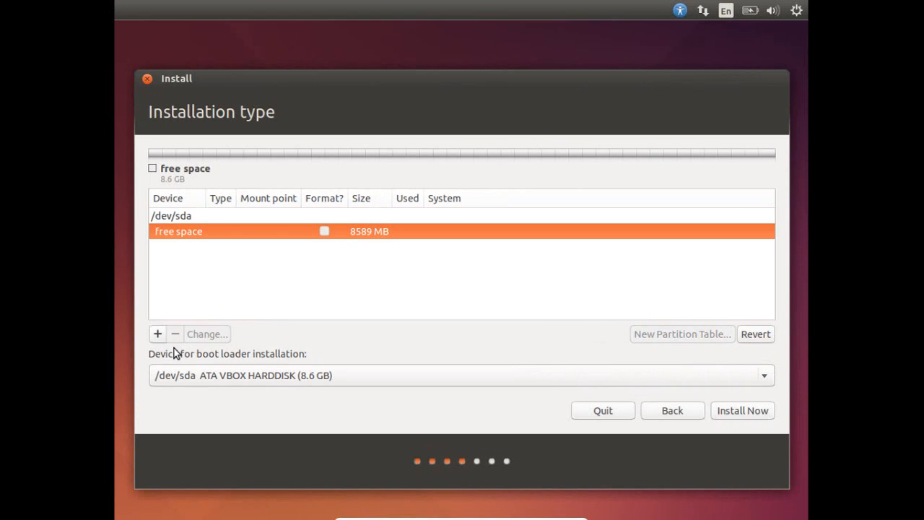
pyautogui.click(158, 334)
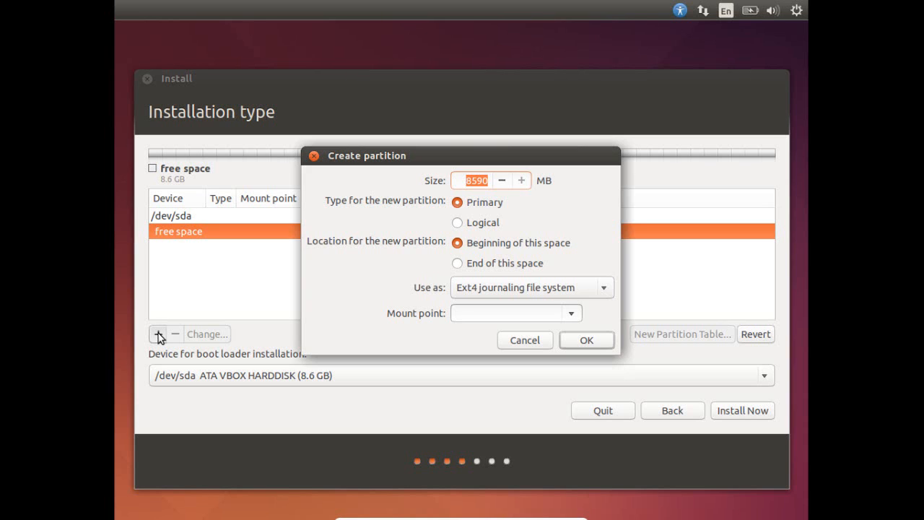
# Step: Create a 2048 MB swap partition
pyautogui.write('2048')
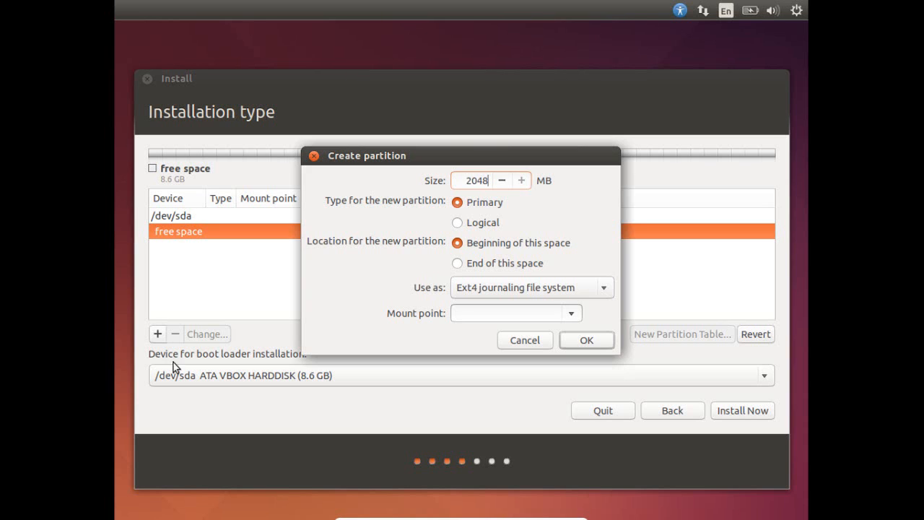
pyautogui.click(609, 288)
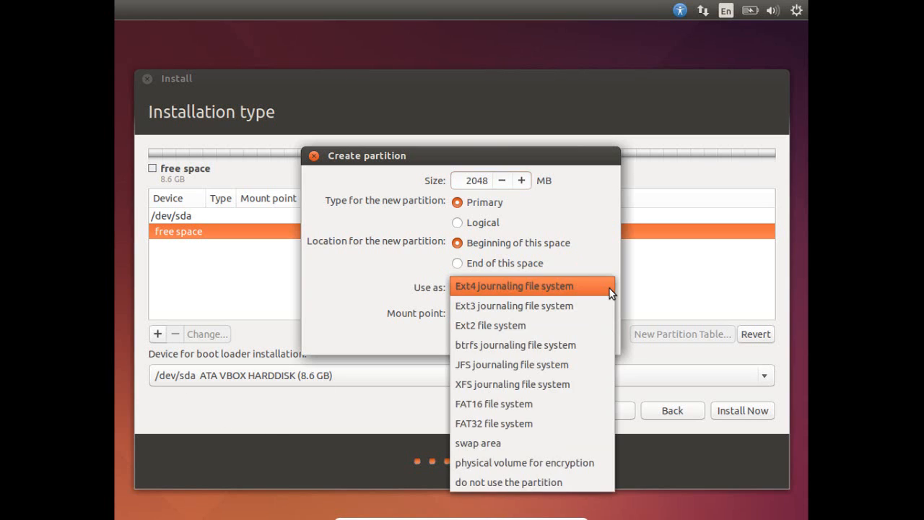
pyautogui.click(515, 444)
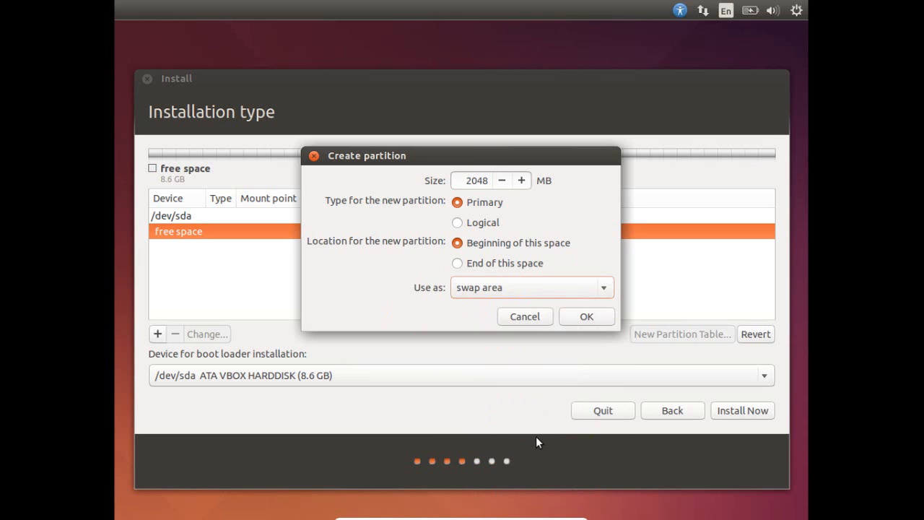
pyautogui.click(586, 317)
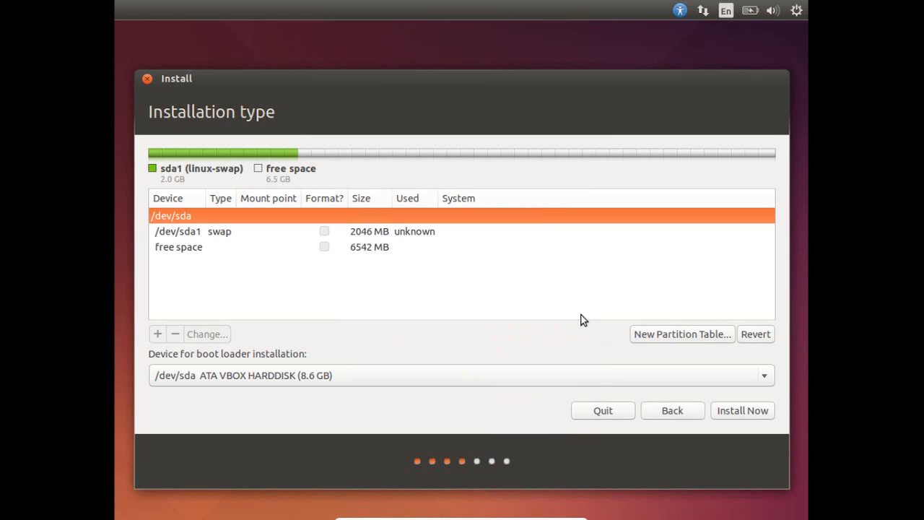
# Step: Add a 100 MB ext4 partition mounted at /boot in the remaining free space
pyautogui.click(373, 247)
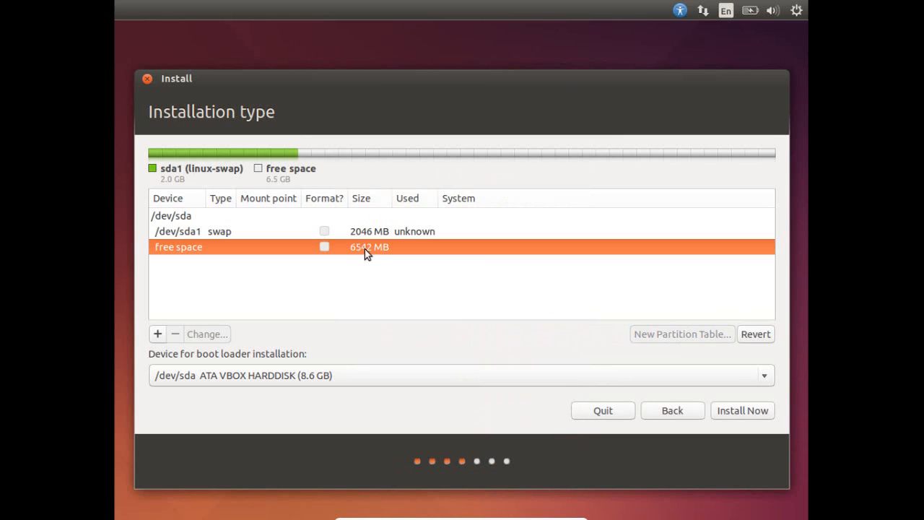
pyautogui.click(159, 335)
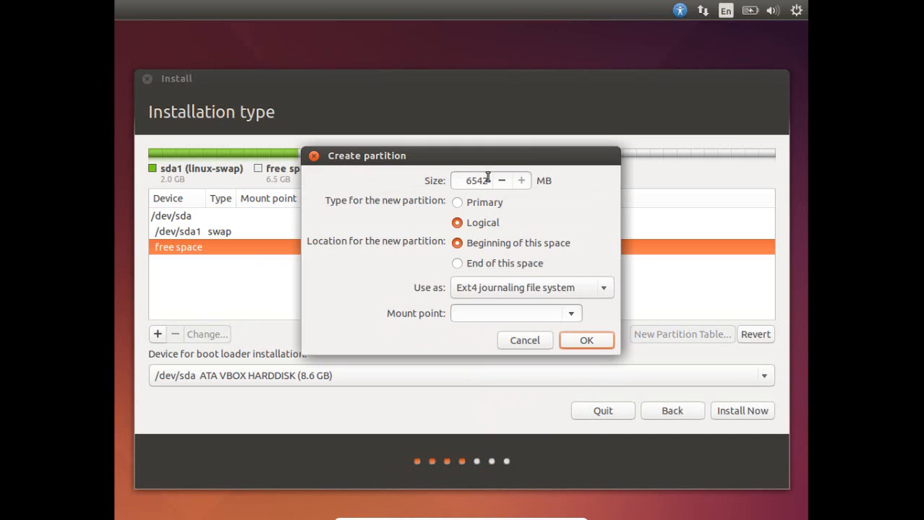
pyautogui.press('BackSpace')
pyautogui.press('BackSpace')
pyautogui.press('BackSpace')
pyautogui.press('BackSpace')
pyautogui.write('100')
pyautogui.click(571, 313)
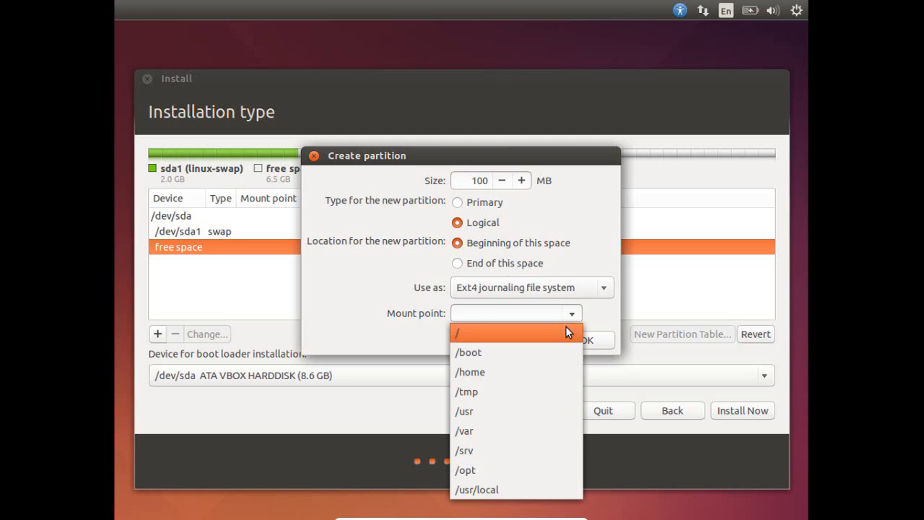
pyautogui.click(497, 354)
pyautogui.click(586, 340)
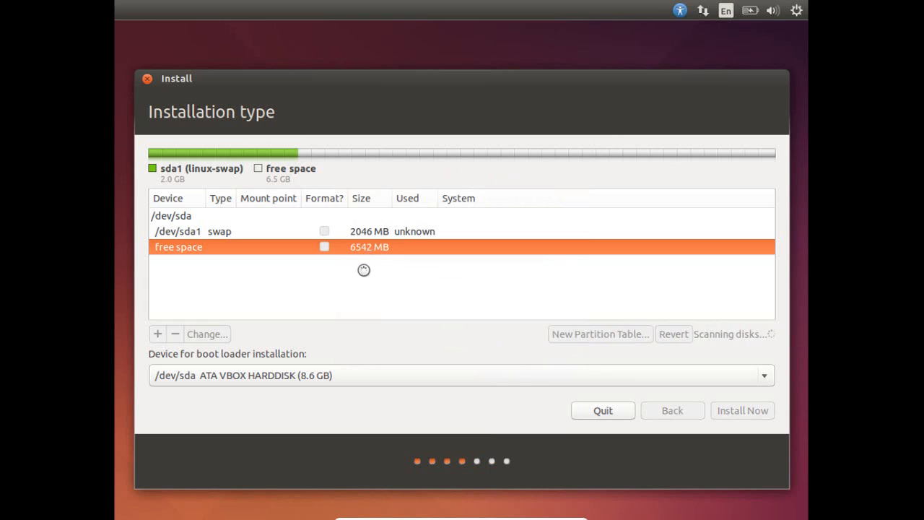
pyautogui.click(363, 264)
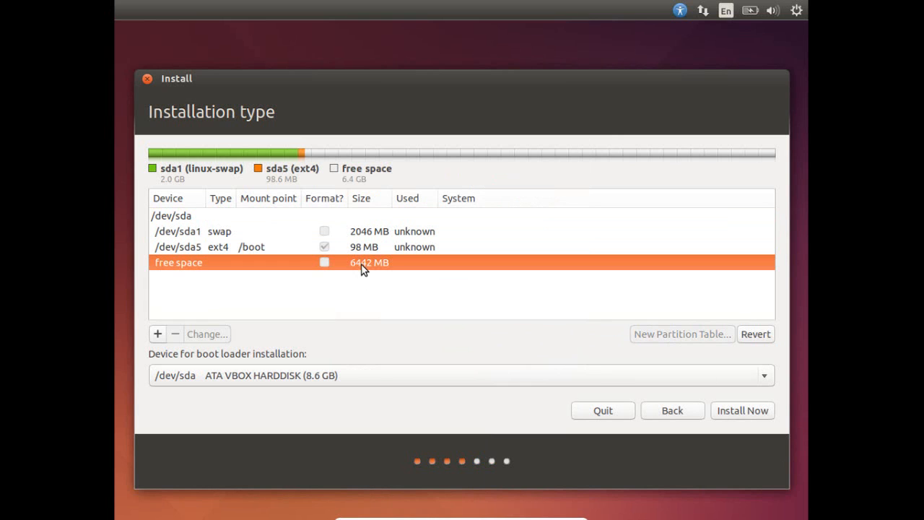
# Step: Use the remaining 6440 MB as an ext4 root (/) partition and choose Install Now
pyautogui.click(157, 334)
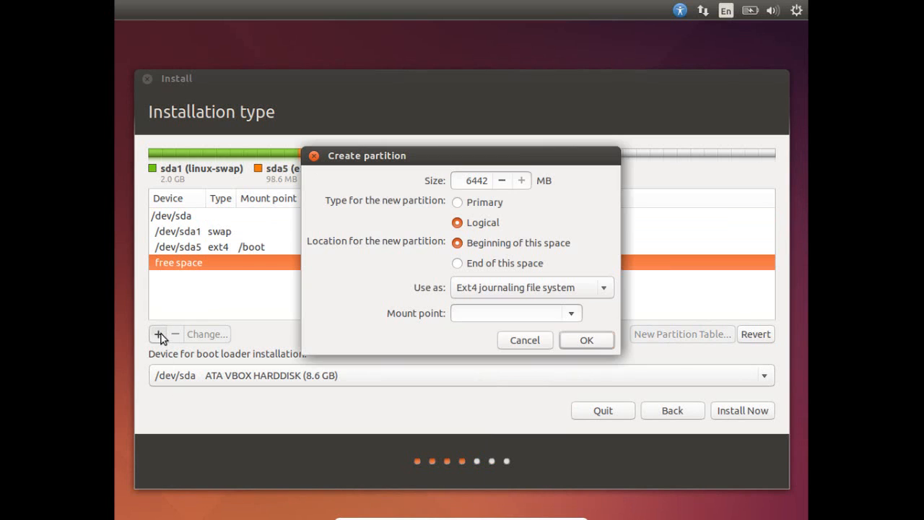
pyautogui.click(573, 315)
pyautogui.click(501, 335)
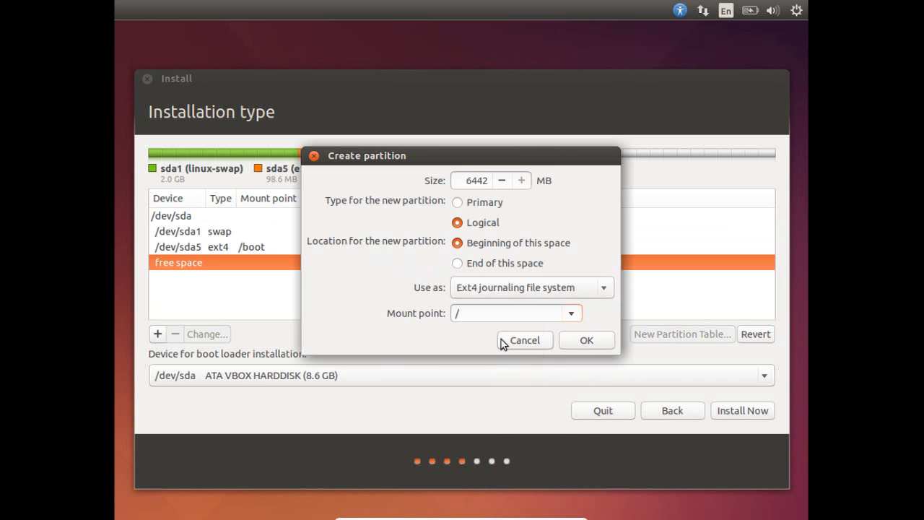
pyautogui.click(582, 341)
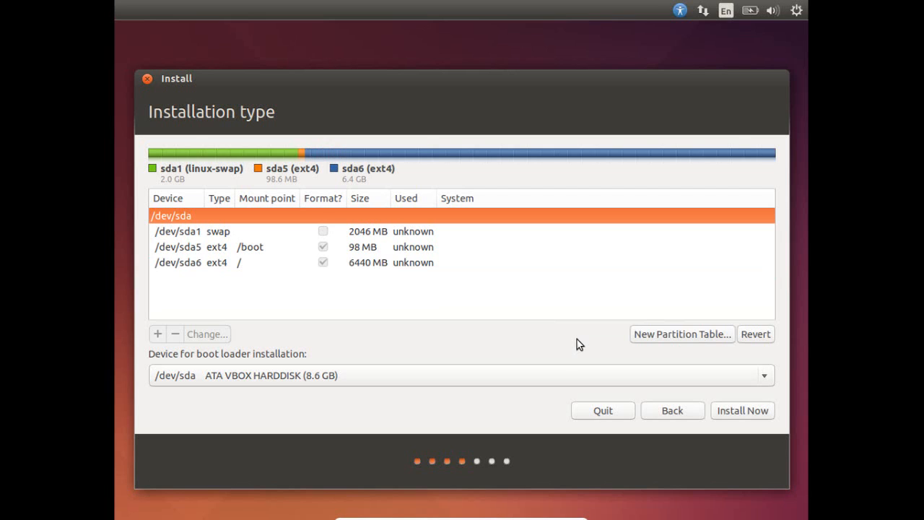
pyautogui.click(729, 411)
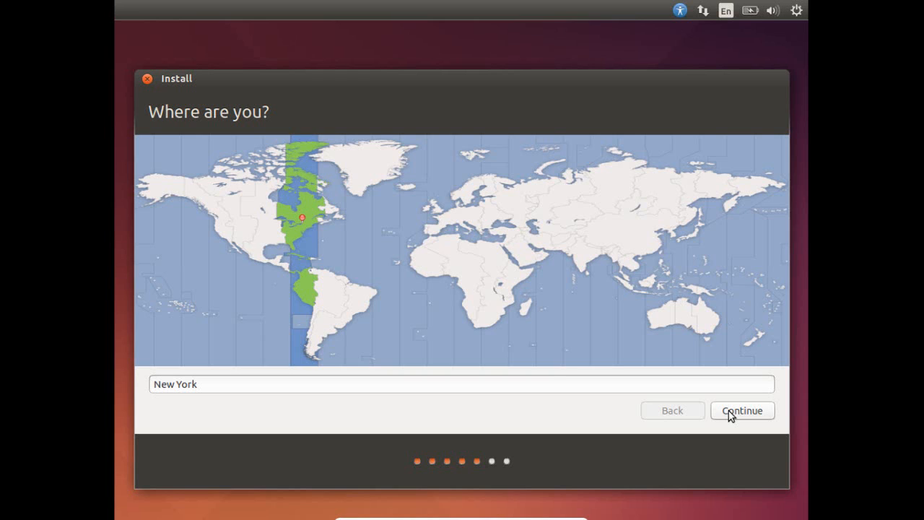
# Step: Replace New York with Jakarta Time (Indonesia) and keep the English (US) keyboard layout
pyautogui.click(517, 384)
pyautogui.press('BackSpace')
pyautogui.press('BackSpace')
pyautogui.press('BackSpace')
pyautogui.press('BackSpace')
pyautogui.press('BackSpace')
pyautogui.press('BackSpace')
pyautogui.press('BackSpace')
pyautogui.press('BackSpace')
pyautogui.write('jakarta')
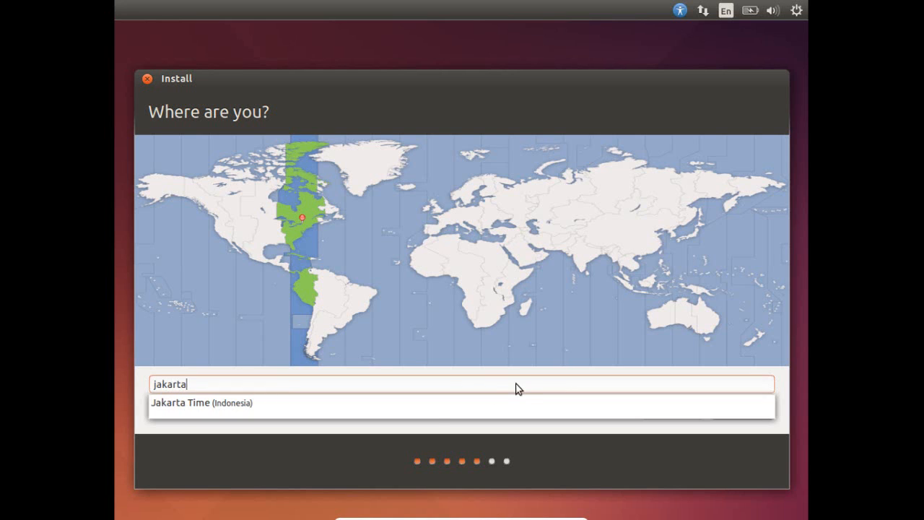
pyautogui.click(422, 404)
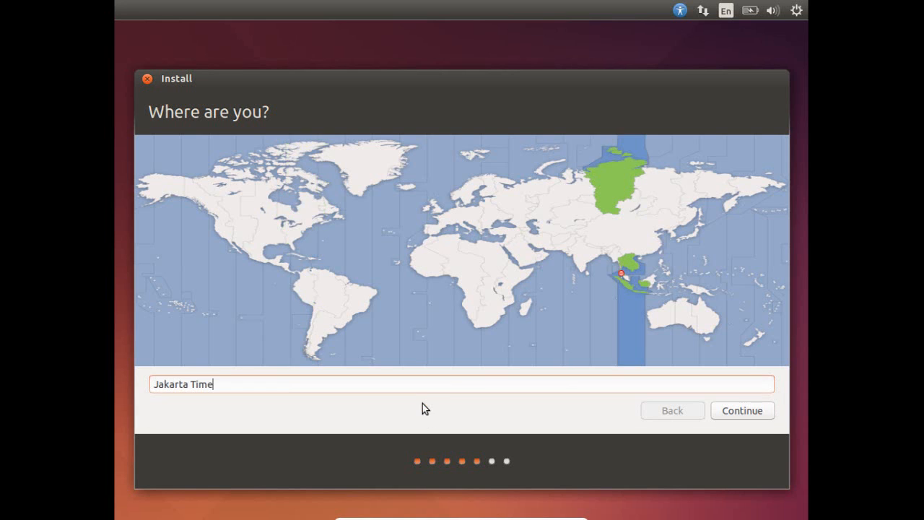
pyautogui.click(719, 409)
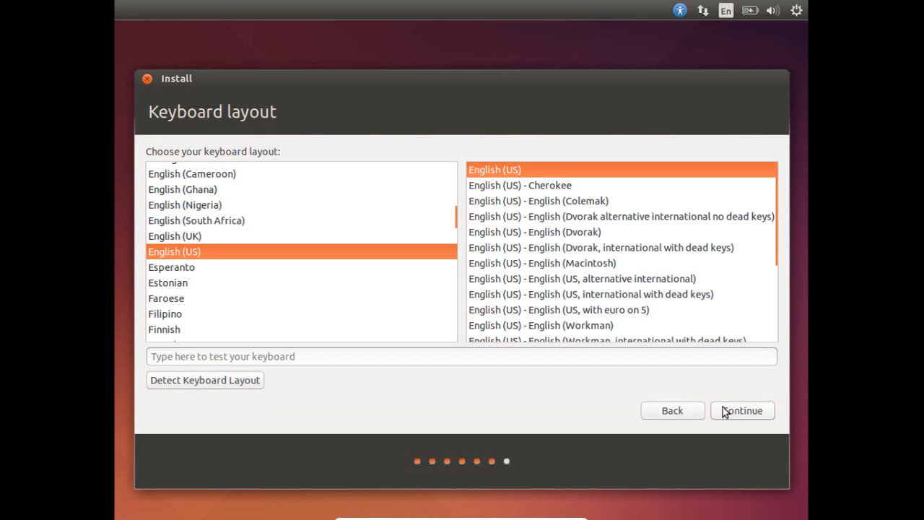
pyautogui.click(731, 408)
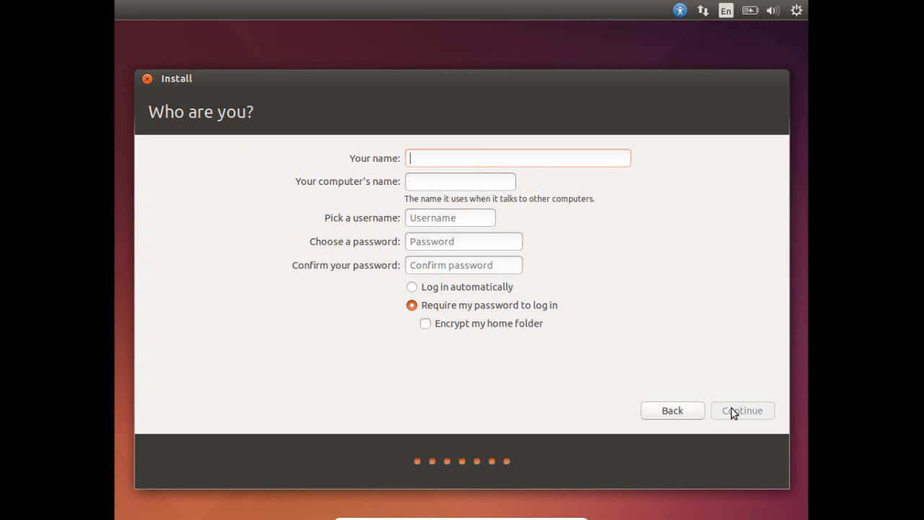
# Step: Enter the user's full name, set and confirm the account password, and continue
pyautogui.write('Coe')
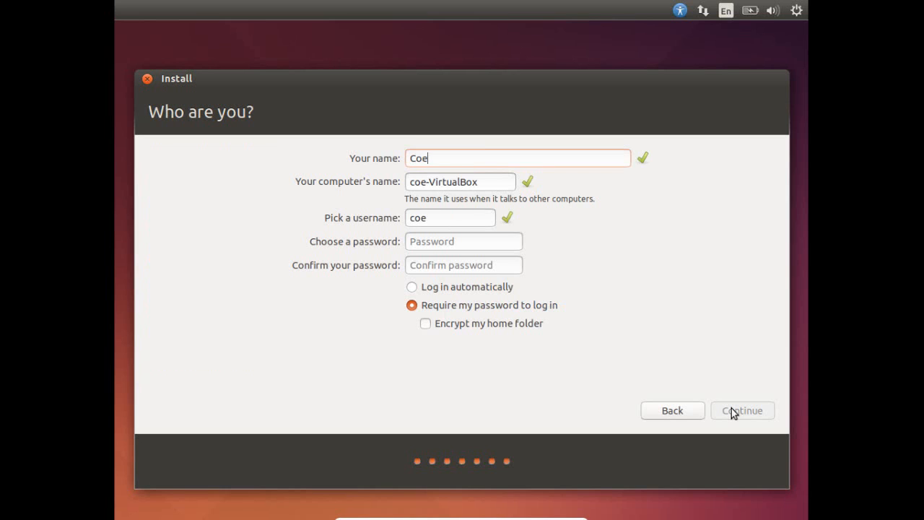
pyautogui.write('nelia A')
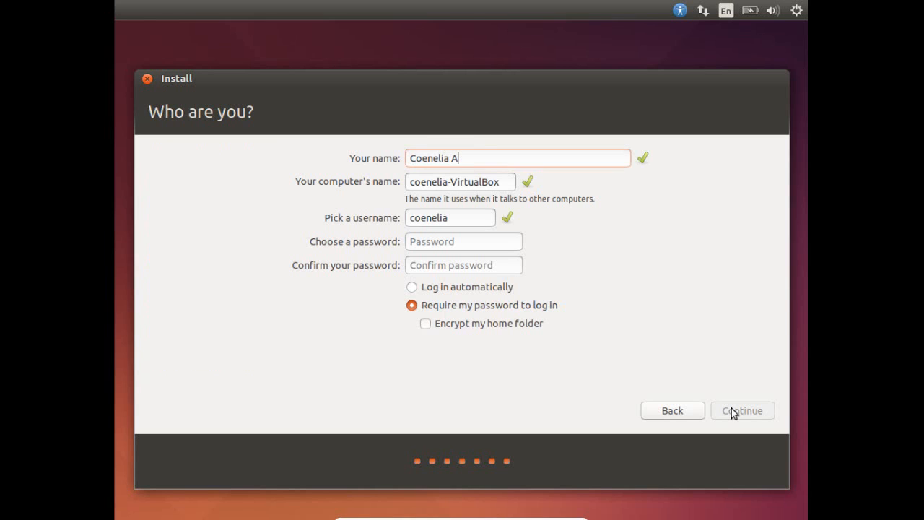
pyautogui.write('gata')
pyautogui.click(455, 244)
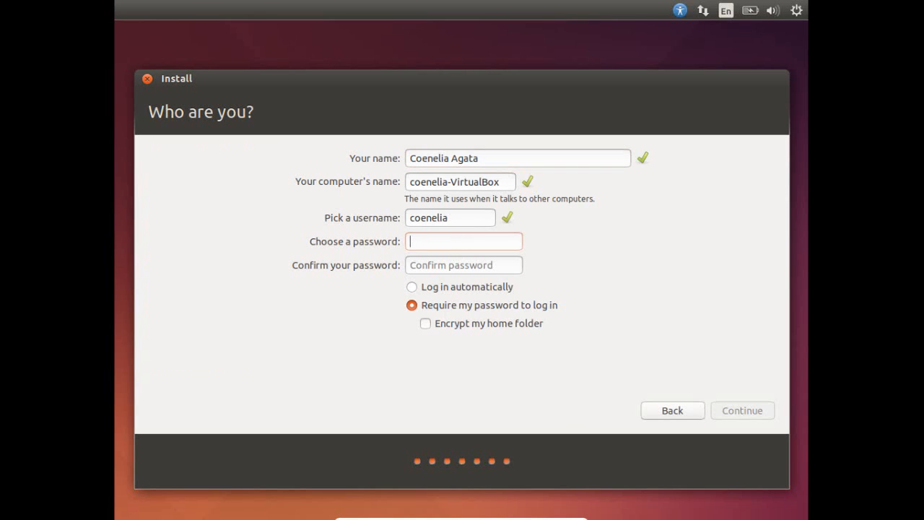
pyautogui.write('abcdef')
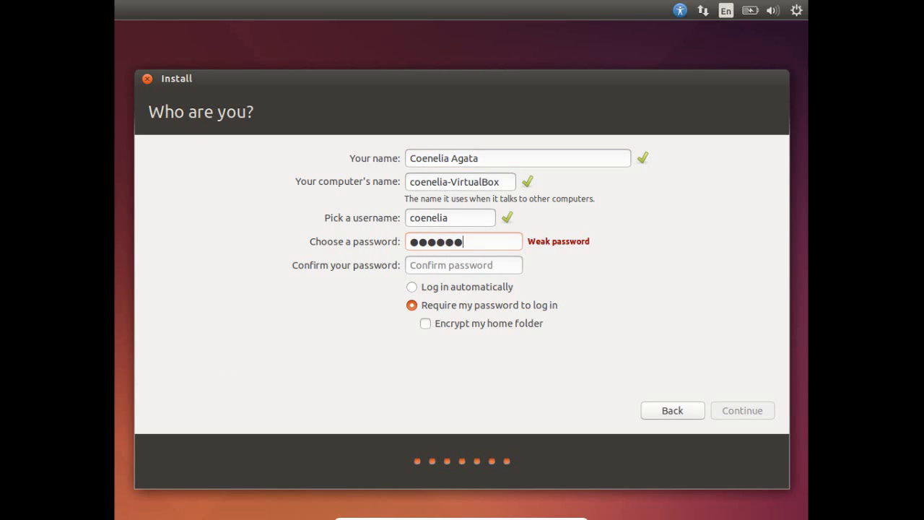
pyautogui.click(454, 263)
pyautogui.write('abcdef')
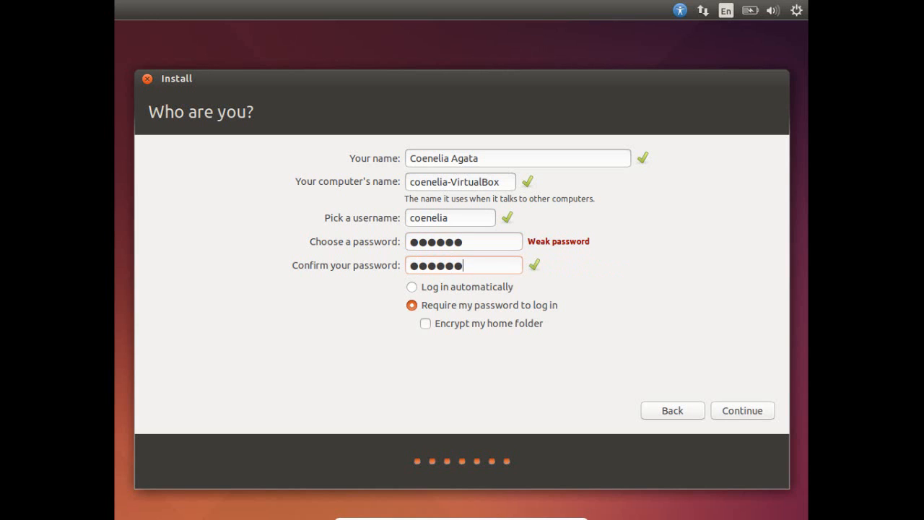
pyautogui.click(728, 413)
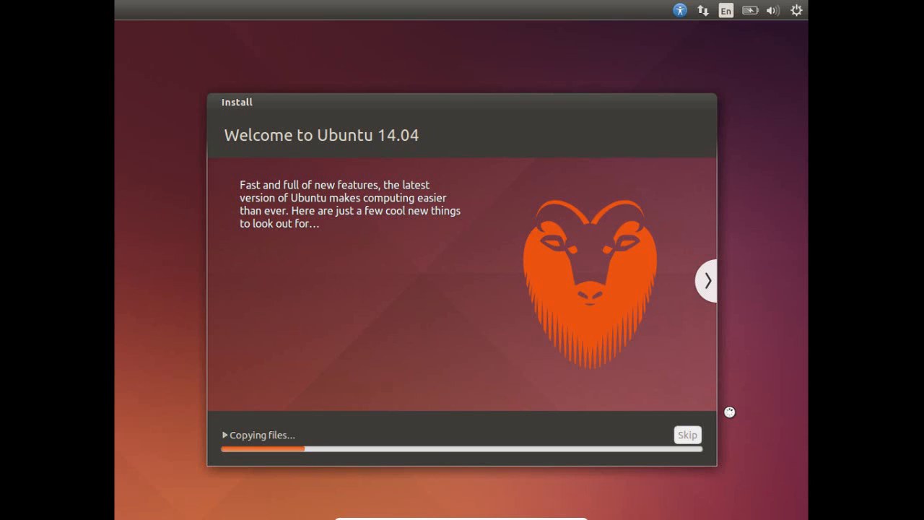
# Step: Advance the installer slideshow seven slides to the final Any questions? slide
pyautogui.click(704, 279)
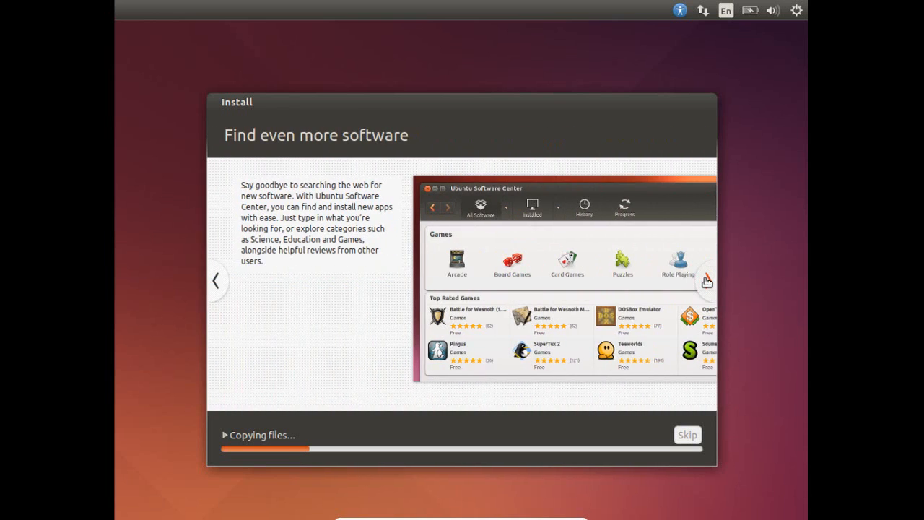
pyautogui.click(707, 279)
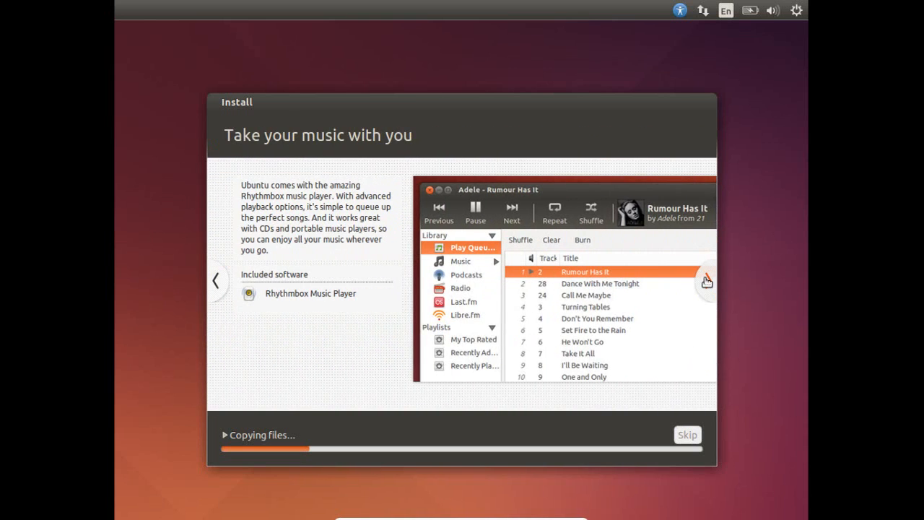
pyautogui.click(707, 280)
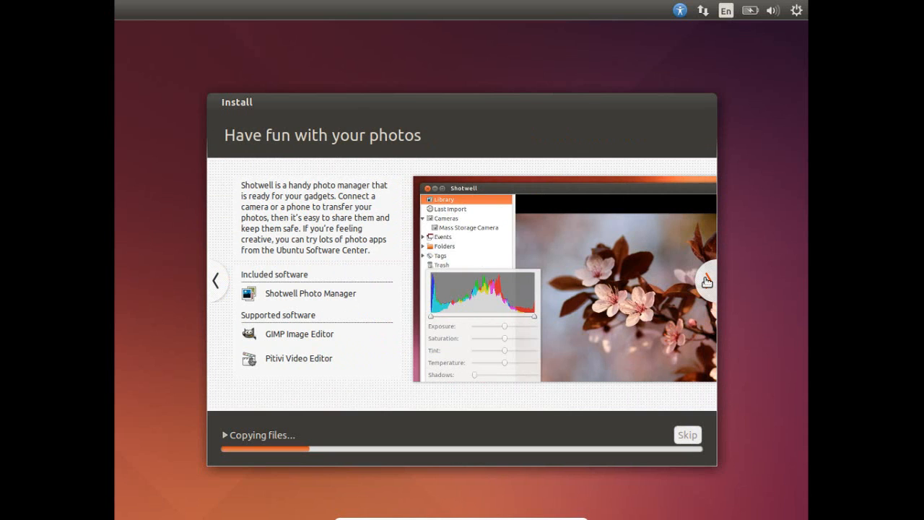
pyautogui.click(706, 281)
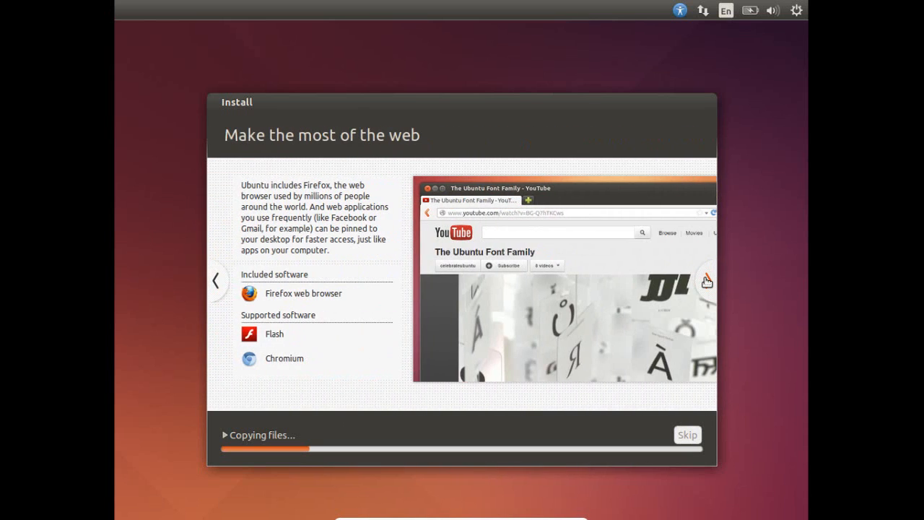
pyautogui.click(707, 281)
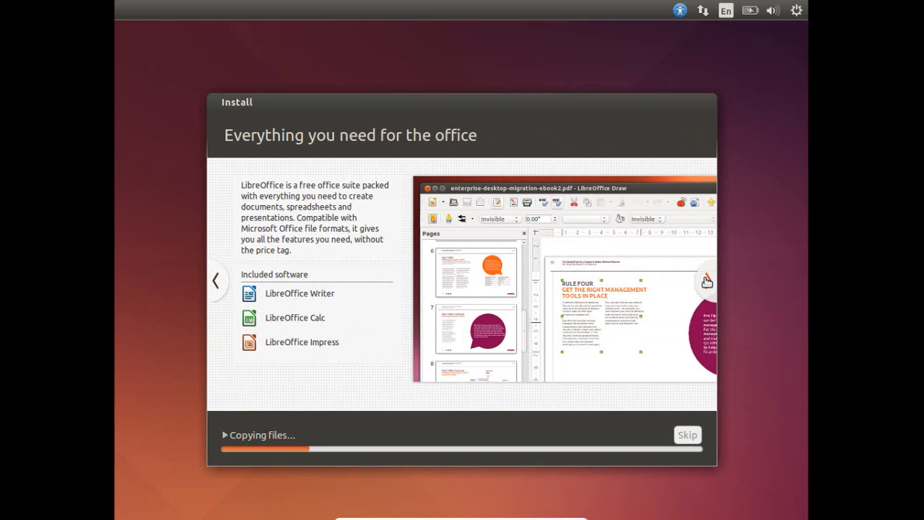
pyautogui.click(707, 281)
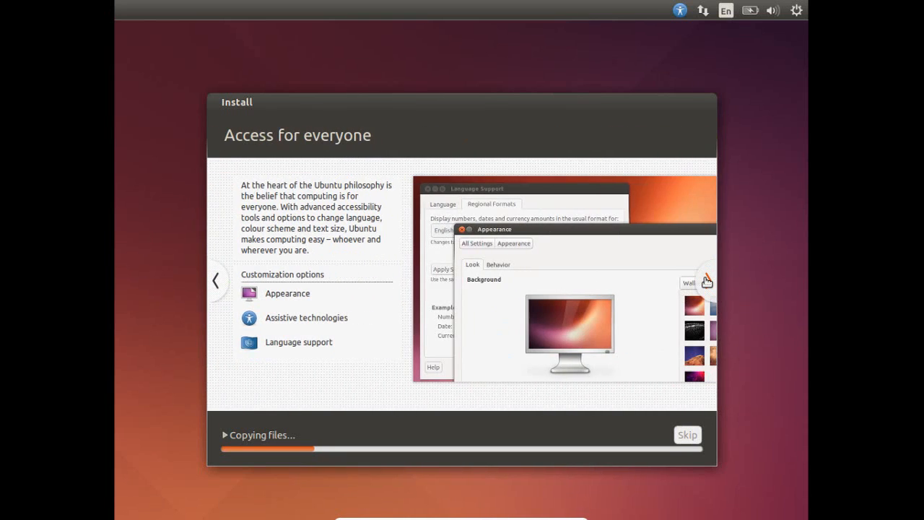
pyautogui.click(706, 281)
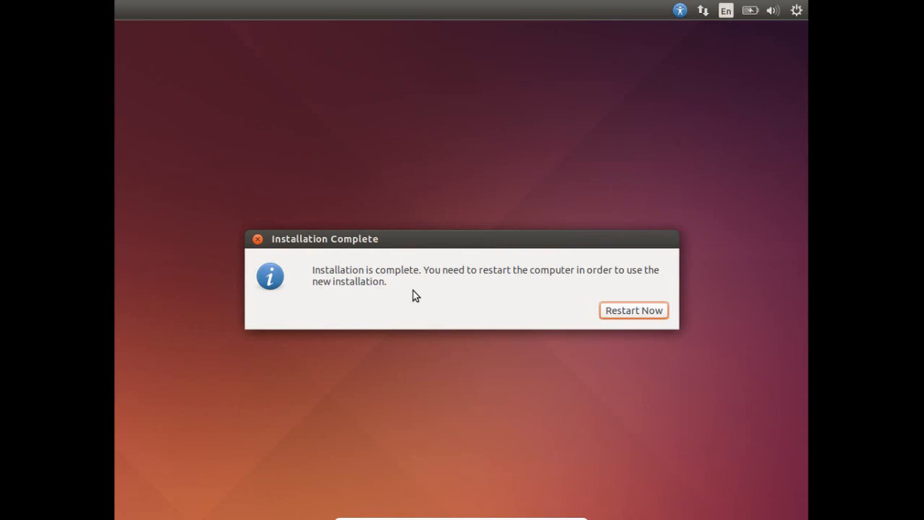
# Step: Restart the virtual machine after the Ubuntu 14.04 installation completes
pyautogui.click(643, 311)
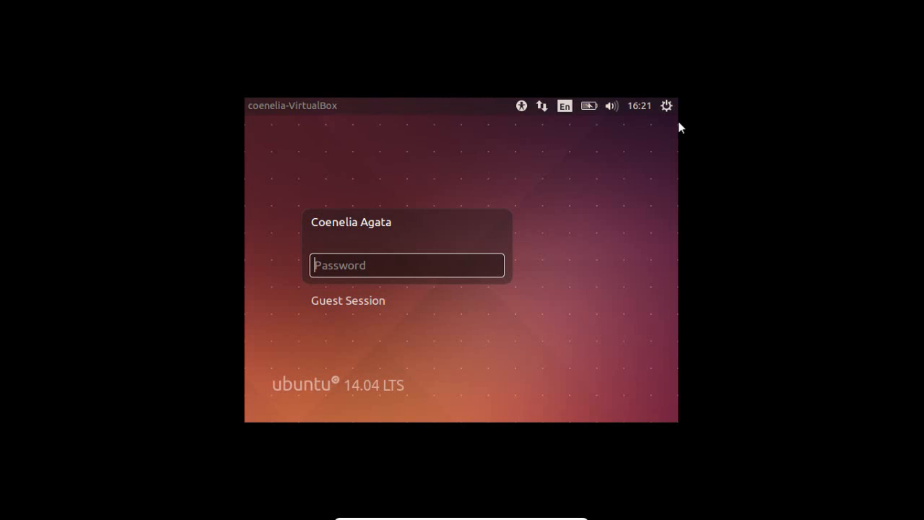
# Step: Log in with the account password and open the Files manager on the Home folder
pyautogui.write('••••••')
pyautogui.press('Return')
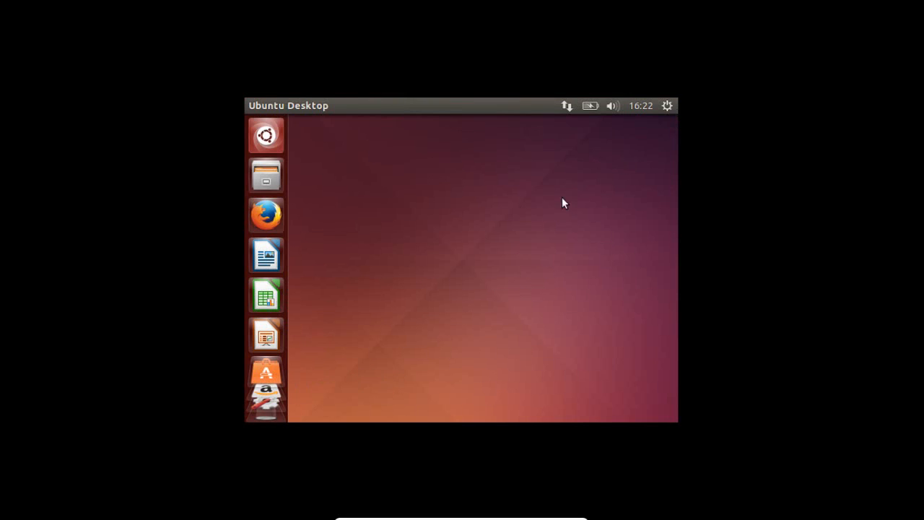
pyautogui.click(267, 178)
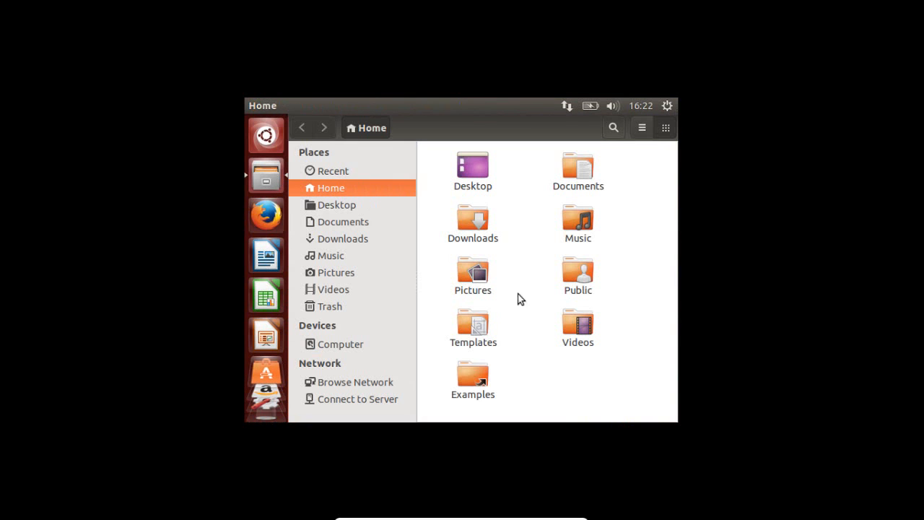
pyautogui.rightClick(361, 345)
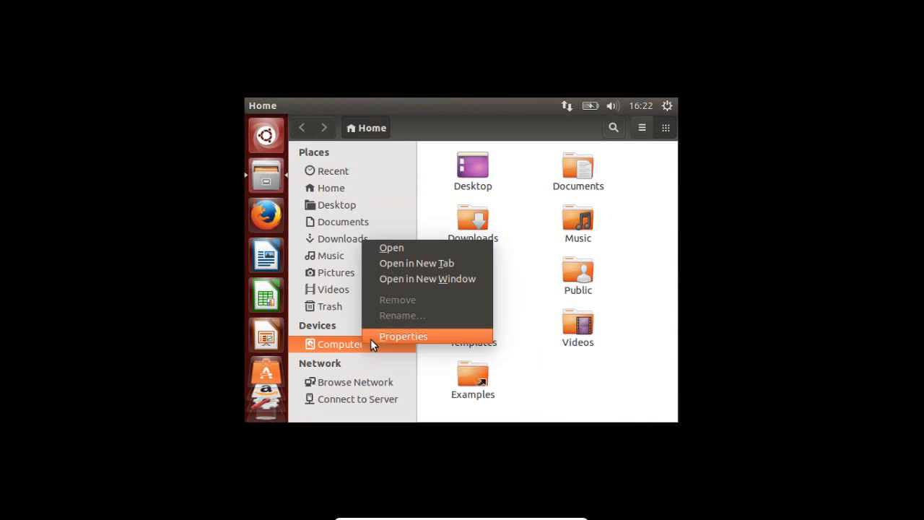
pyautogui.click(372, 337)
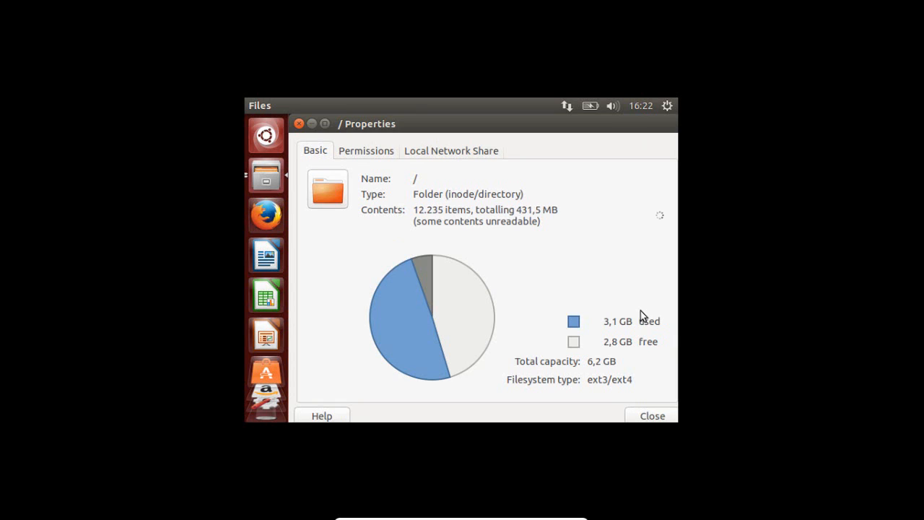
pyautogui.click(647, 417)
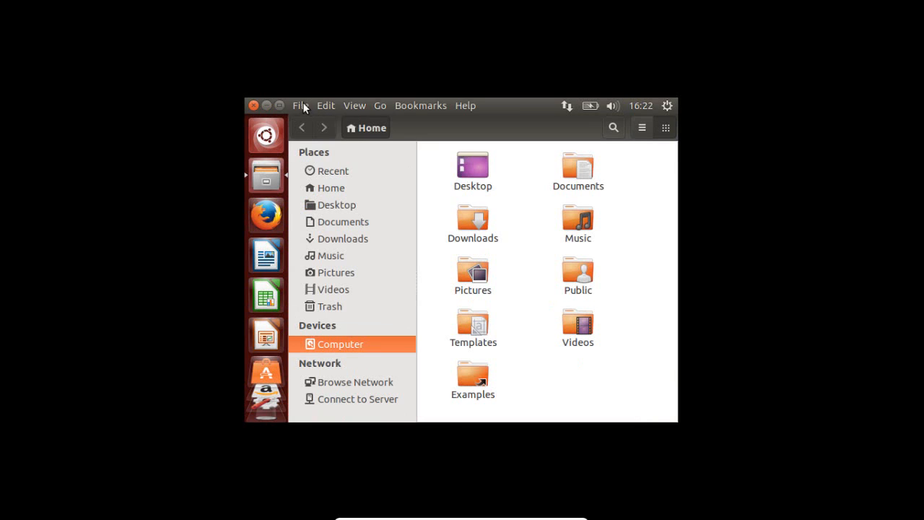
pyautogui.click(253, 105)
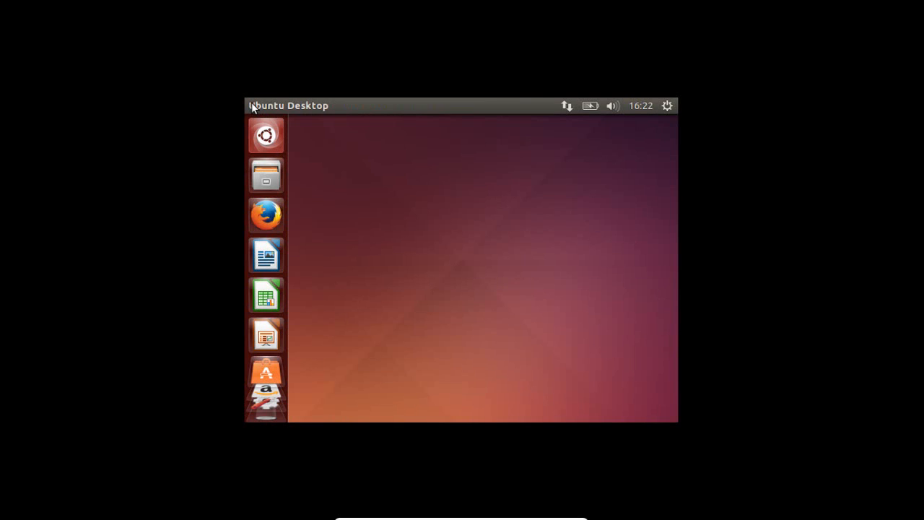